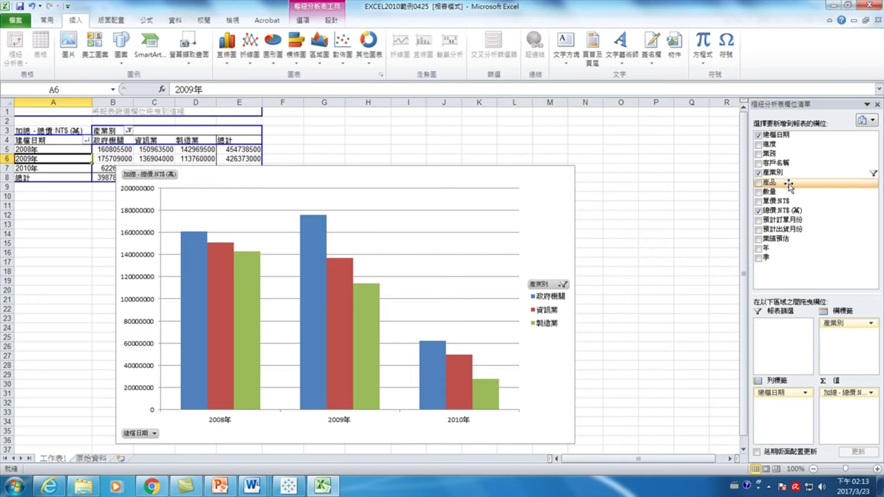
Step: Try splitting each year's sales by moving 業務 into column labels, then remove it again
{"action": "left_click", "coordinate": [759, 154]}
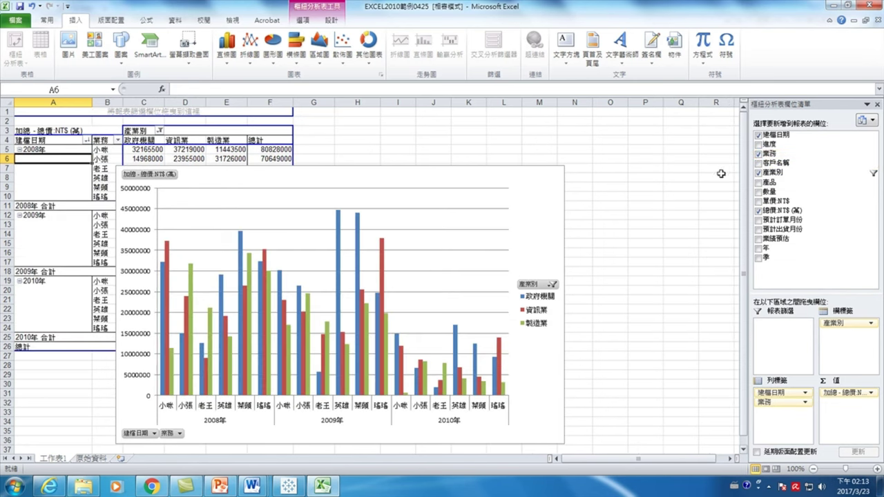
{"action": "mouse_move", "coordinate": [341, 397]}
{"action": "left_click_drag", "start_coordinate": [763, 402], "coordinate": [837, 352]}
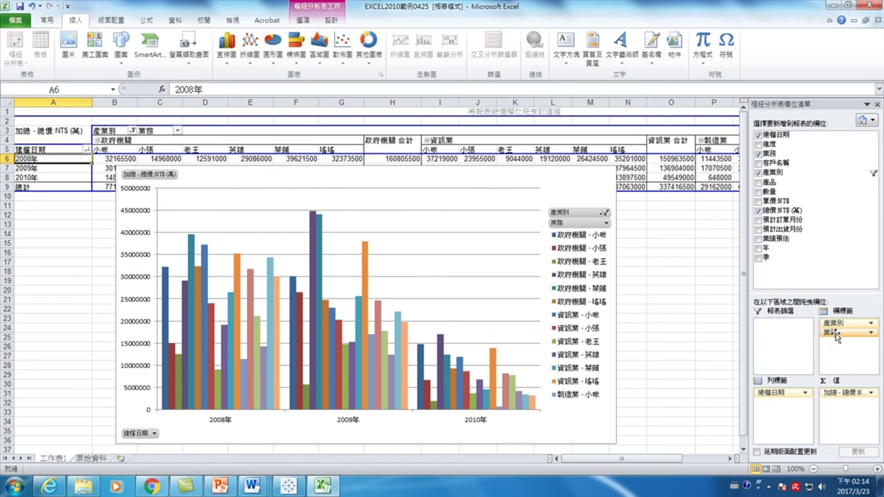
{"action": "left_click_drag", "start_coordinate": [837, 332], "coordinate": [821, 282]}
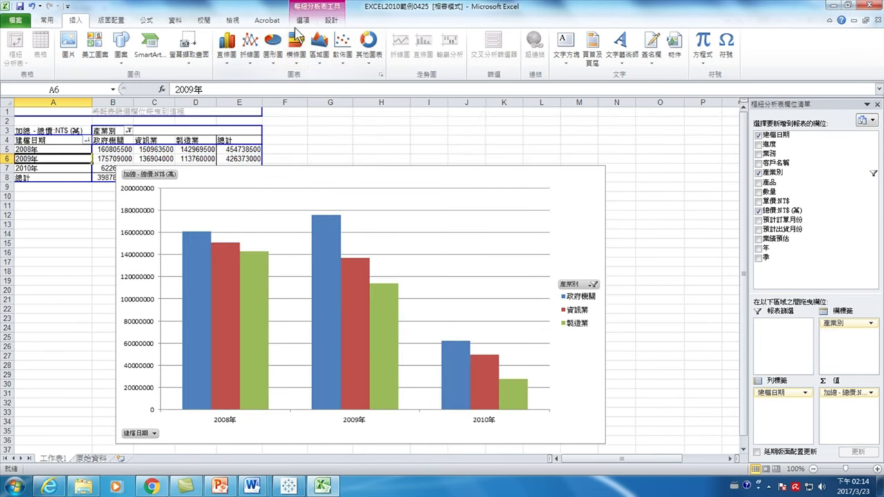
Step: Select cell C6 in the pivot table, accept the refresh, and open Insert Slicer's field list
{"action": "left_click", "coordinate": [304, 21]}
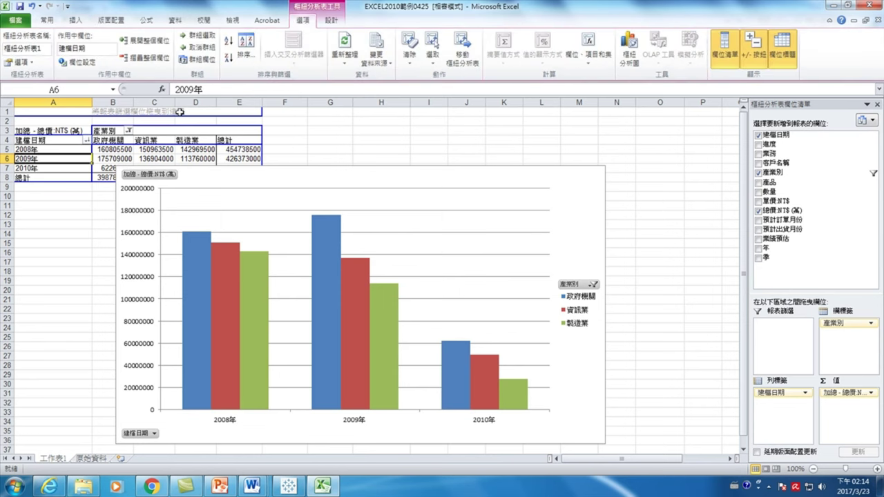
{"action": "left_click", "coordinate": [105, 157]}
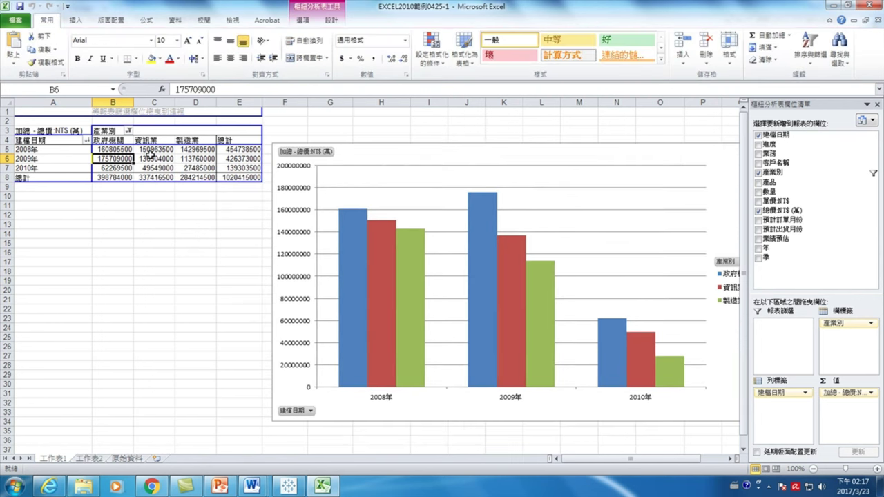
{"action": "left_click", "coordinate": [140, 158]}
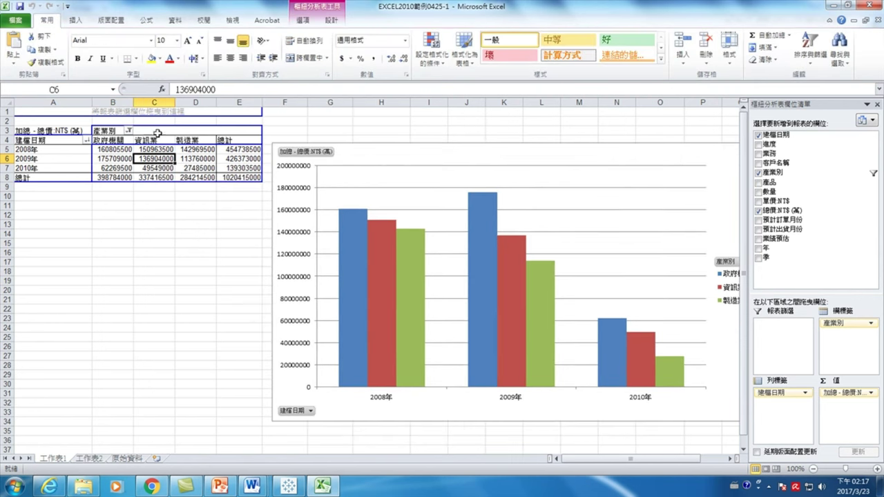
{"action": "left_click", "coordinate": [302, 20]}
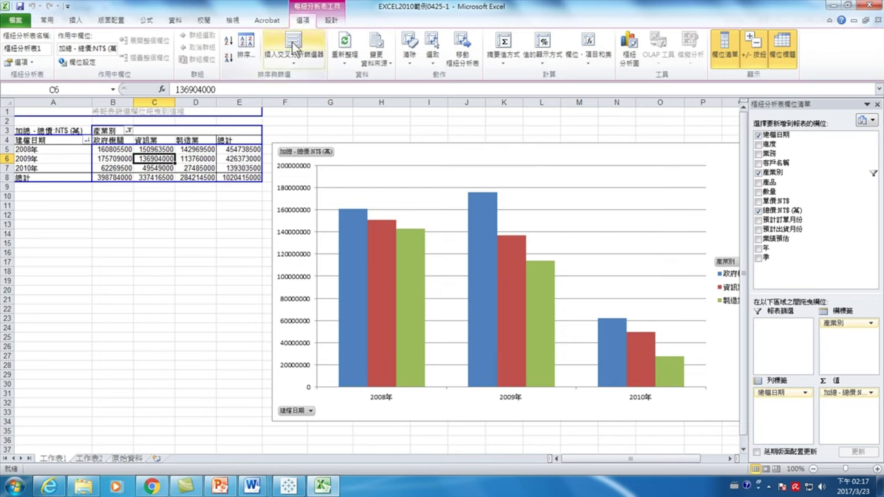
{"action": "left_click", "coordinate": [294, 46]}
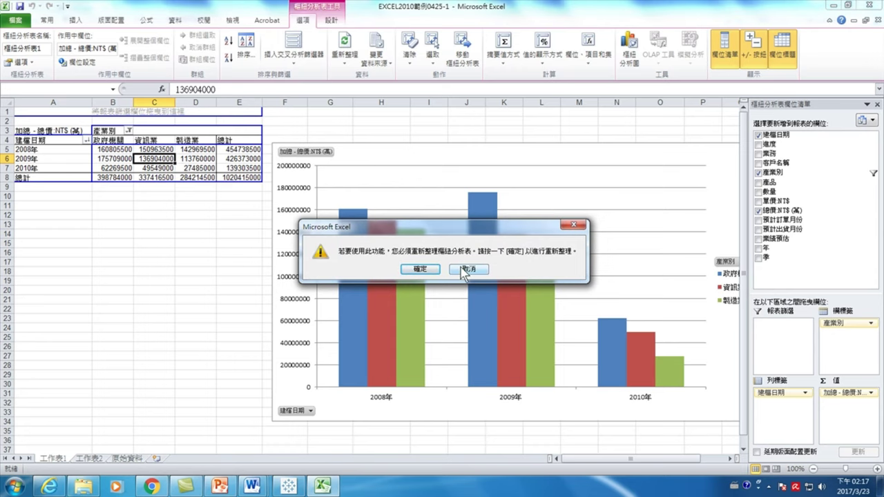
{"action": "left_click", "coordinate": [421, 269]}
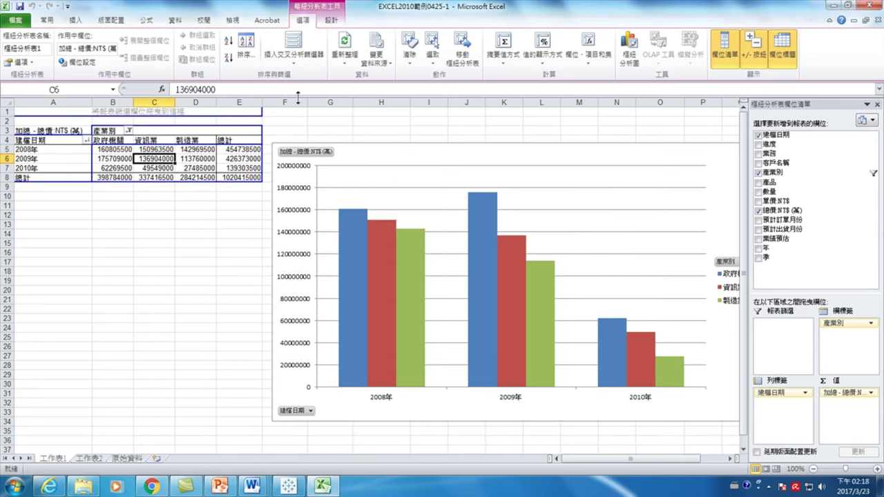
{"action": "left_click", "coordinate": [295, 41]}
Step: Tick the 業務 field in the Insert Slicer dialog
{"action": "left_click_drag", "start_coordinate": [307, 234], "coordinate": [172, 205]}
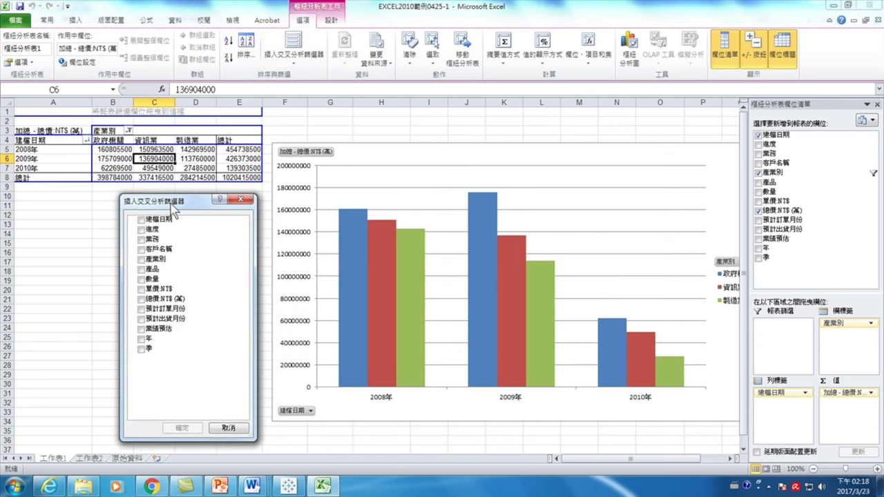
{"action": "left_click", "coordinate": [141, 239]}
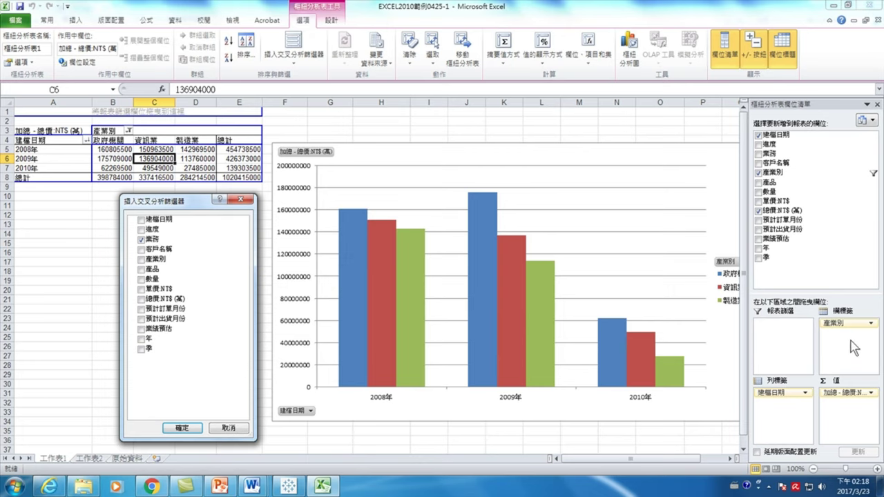
Step: Create the 業務 slicer under the pivot table in columns A–B and filter to the first salesperson
{"action": "left_click", "coordinate": [182, 428]}
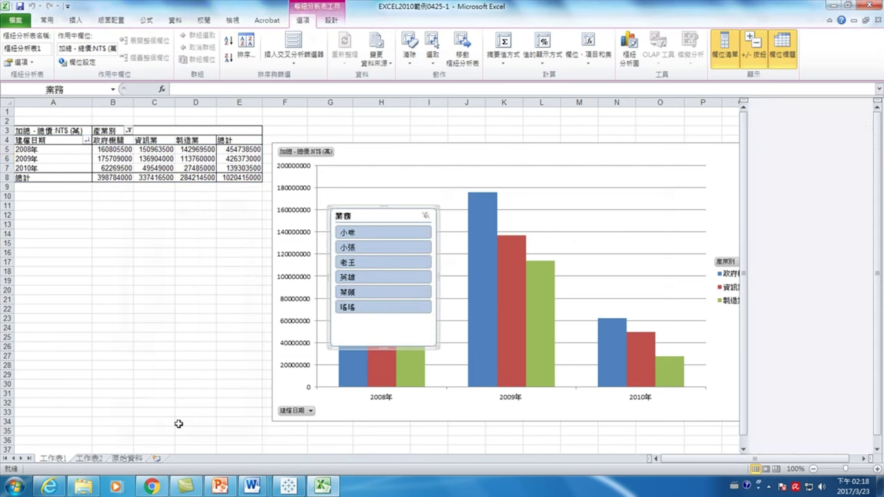
{"action": "left_click_drag", "start_coordinate": [379, 212], "coordinate": [201, 198]}
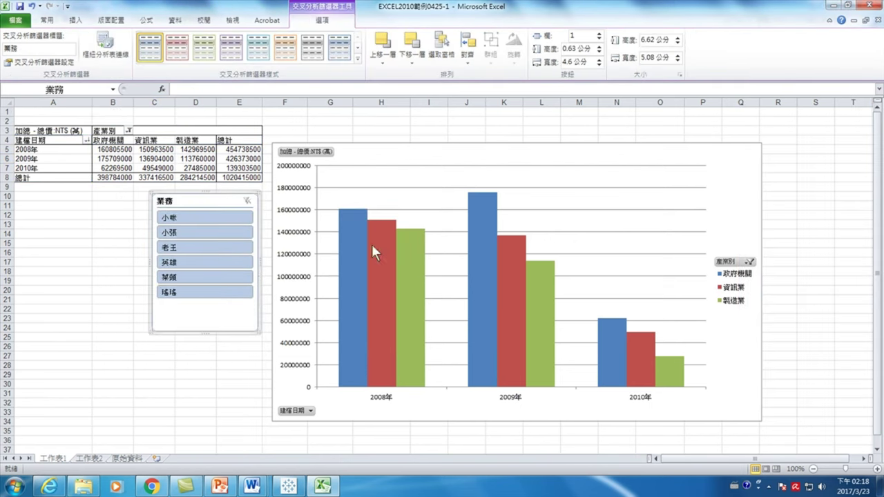
{"action": "left_click", "coordinate": [193, 219]}
{"action": "mouse_move", "coordinate": [395, 343]}
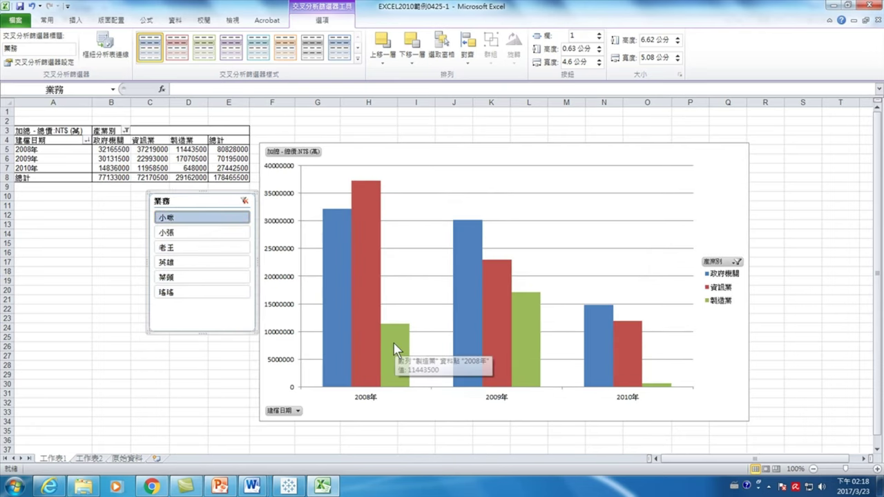
{"action": "mouse_move", "coordinate": [529, 327]}
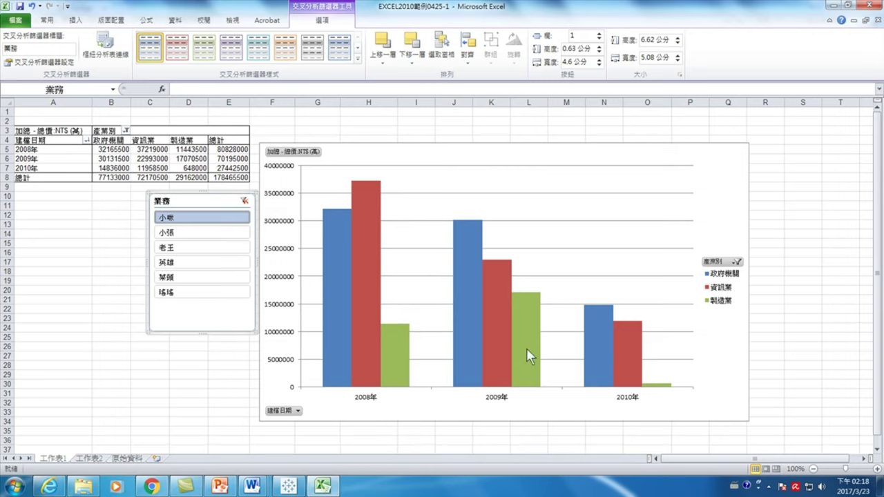
{"action": "mouse_move", "coordinate": [526, 349]}
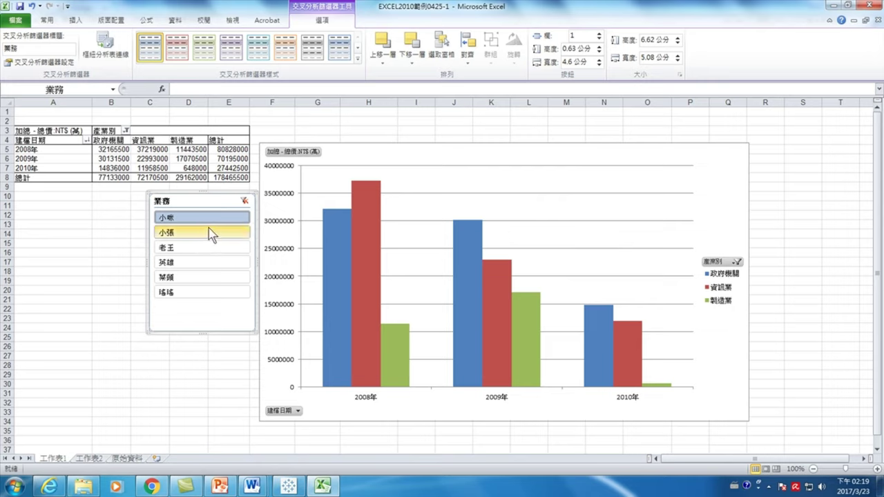
Step: Filter the table and chart to the second, third, then fourth salesperson in turn
{"action": "left_click", "coordinate": [191, 232]}
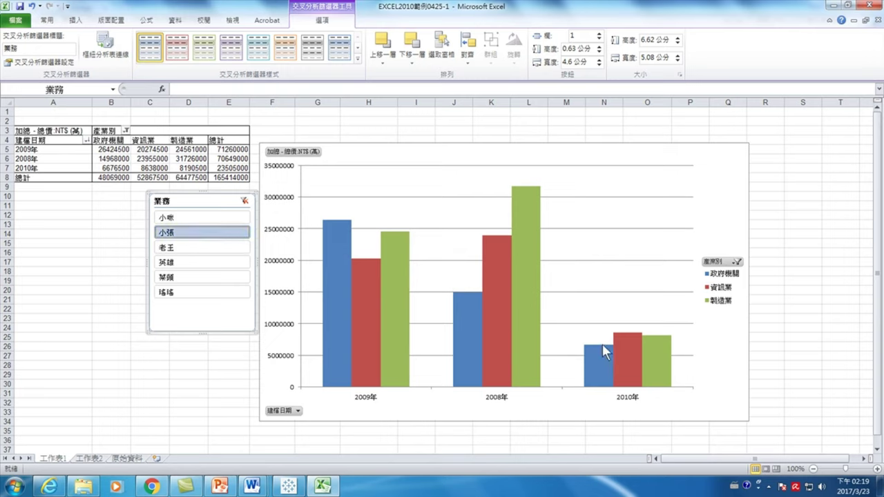
{"action": "mouse_move", "coordinate": [492, 323]}
{"action": "mouse_move", "coordinate": [392, 280]}
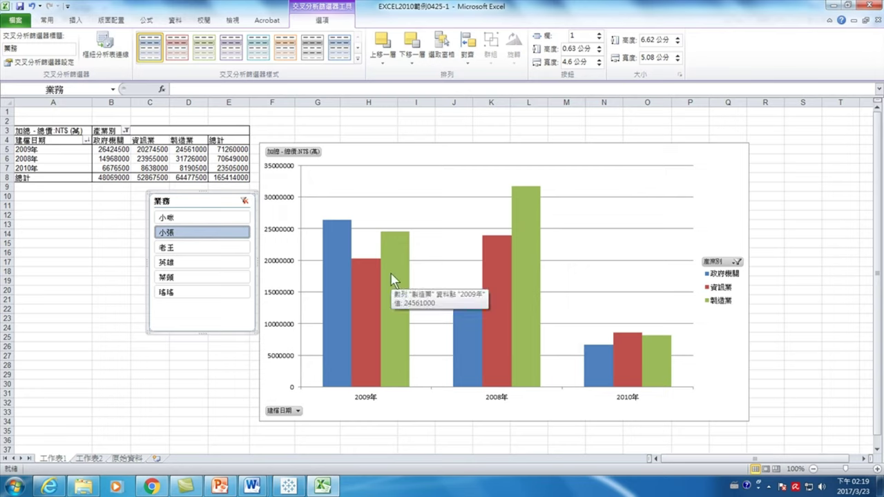
{"action": "left_click", "coordinate": [169, 250]}
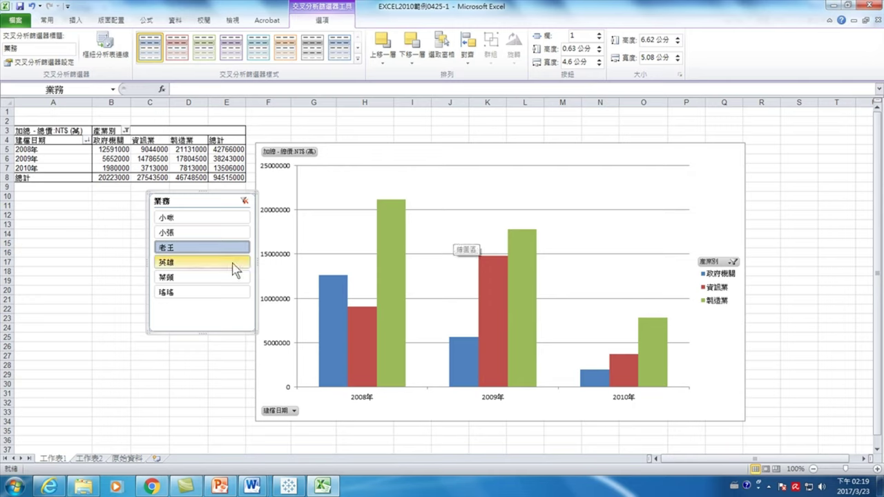
{"action": "left_click", "coordinate": [181, 265]}
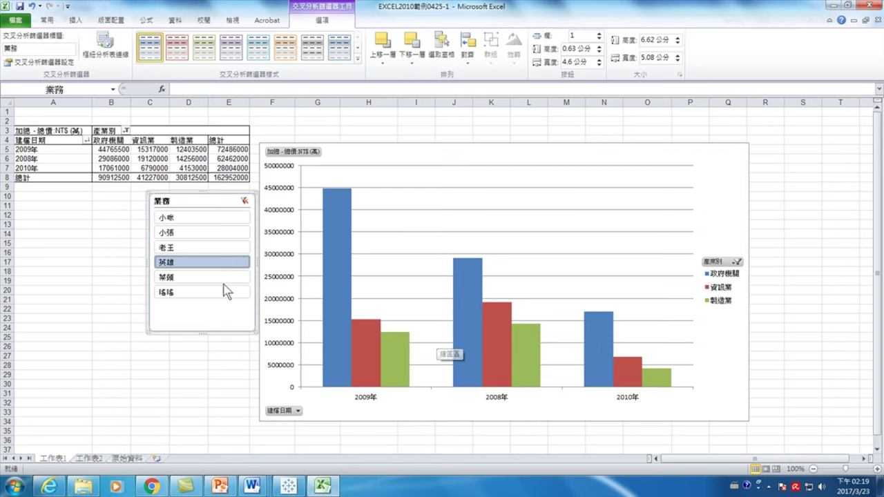
Step: Filter to the fifth, then sixth salesperson, and add the fifth to show both together
{"action": "left_click", "coordinate": [191, 279]}
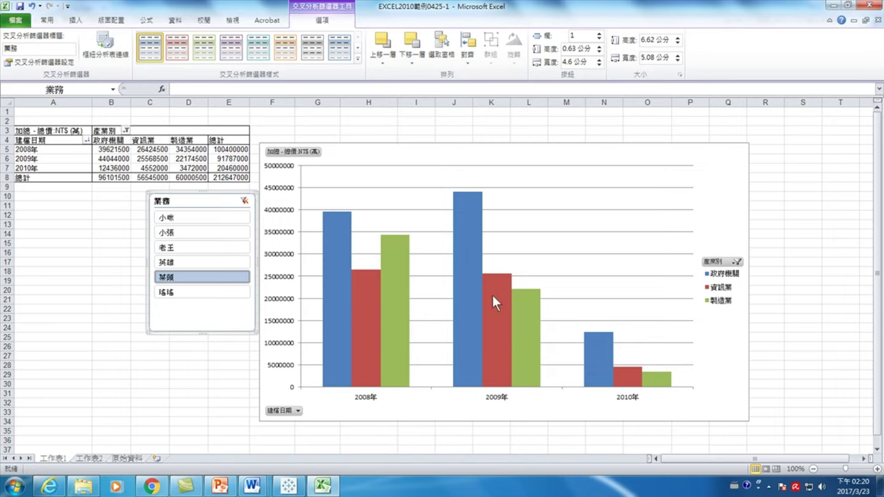
{"action": "left_click", "coordinate": [198, 294]}
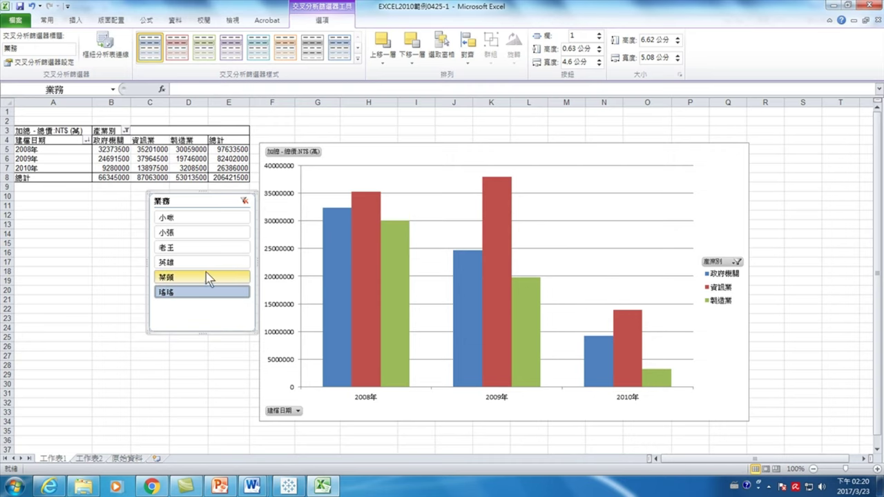
{"action": "left_click", "coordinate": [208, 277], "text": "ctrl"}
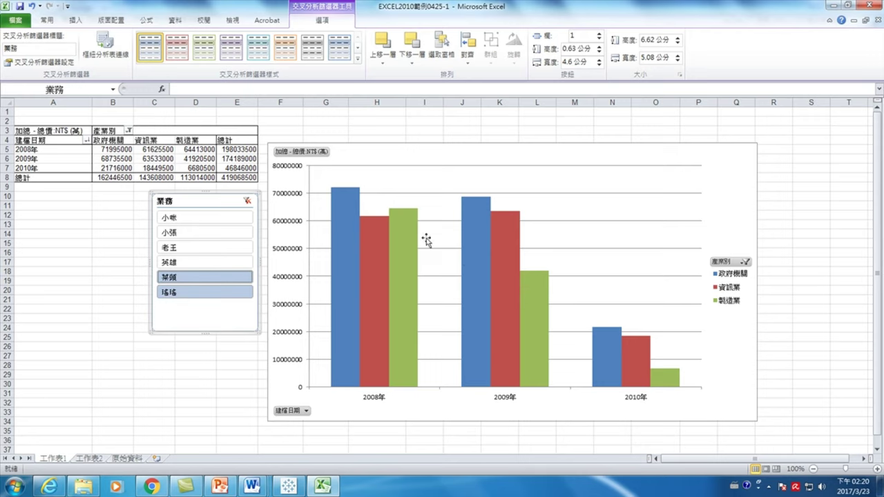
{"action": "mouse_move", "coordinate": [407, 215]}
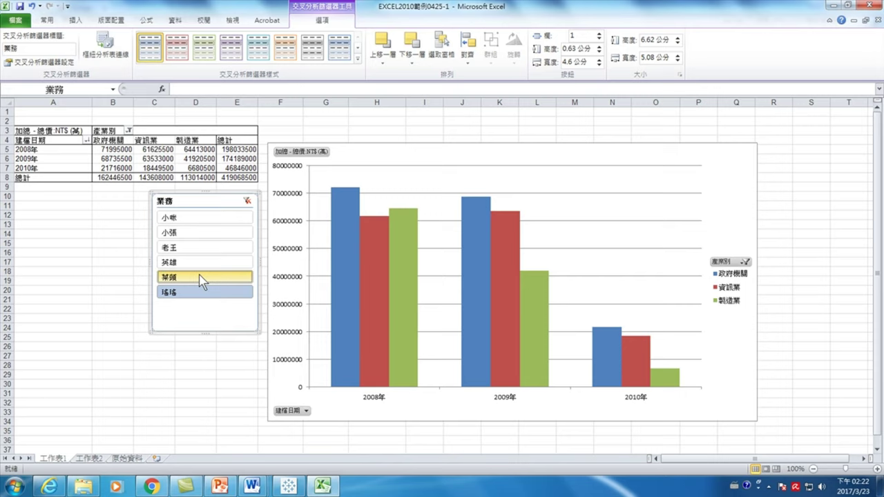
Step: Clear the 業務 filter, cut the slicer off the sheet, and reopen the Insert Slicer field list
{"action": "left_click", "coordinate": [247, 201]}
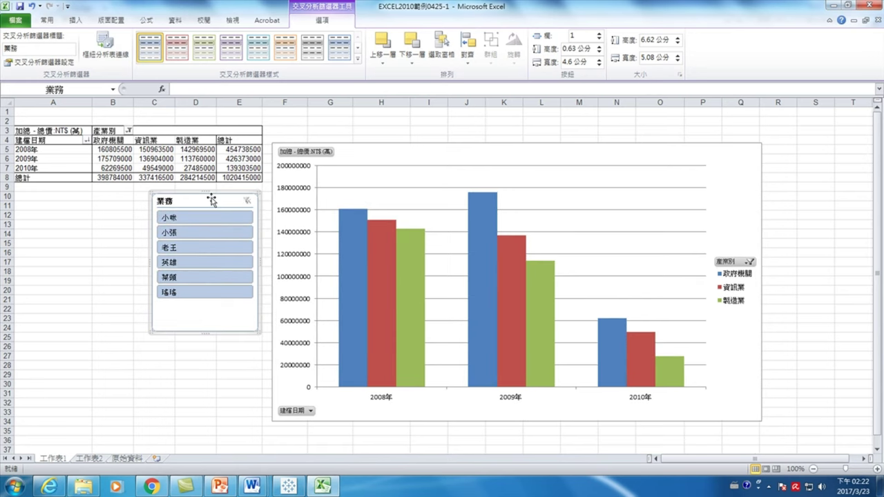
{"action": "right_click", "coordinate": [211, 200]}
{"action": "left_click", "coordinate": [237, 206]}
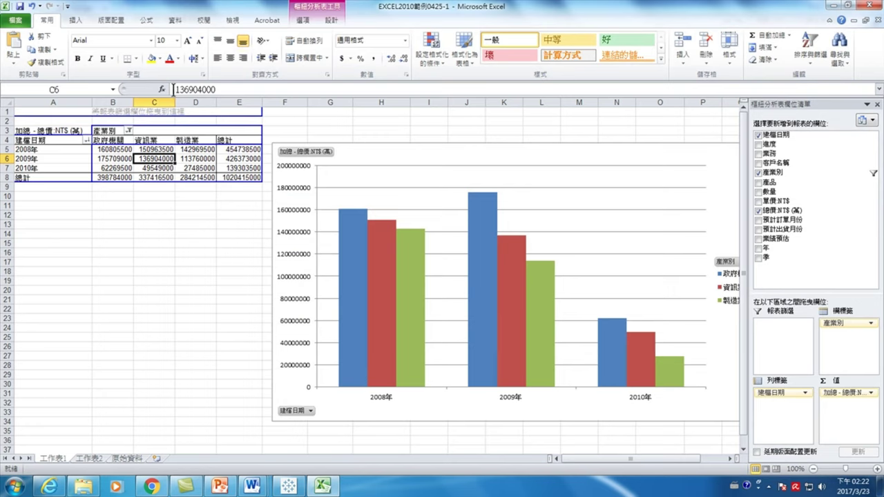
{"action": "left_click", "coordinate": [305, 20]}
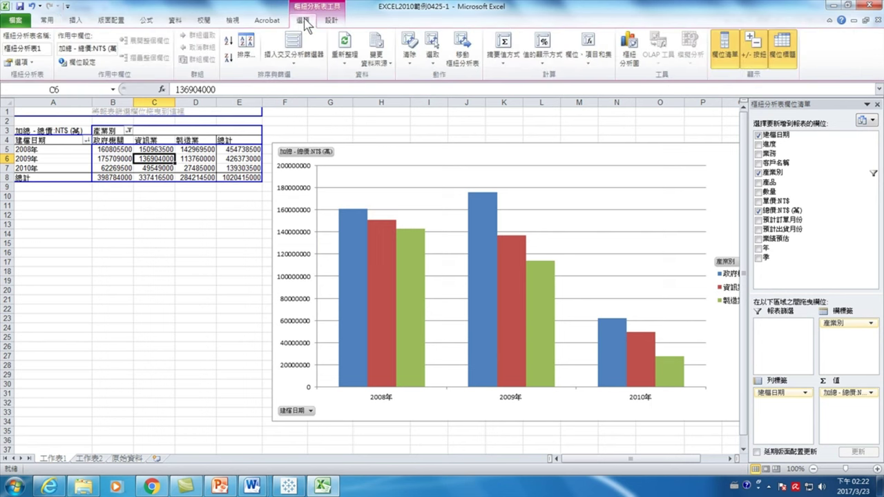
{"action": "left_click", "coordinate": [290, 42]}
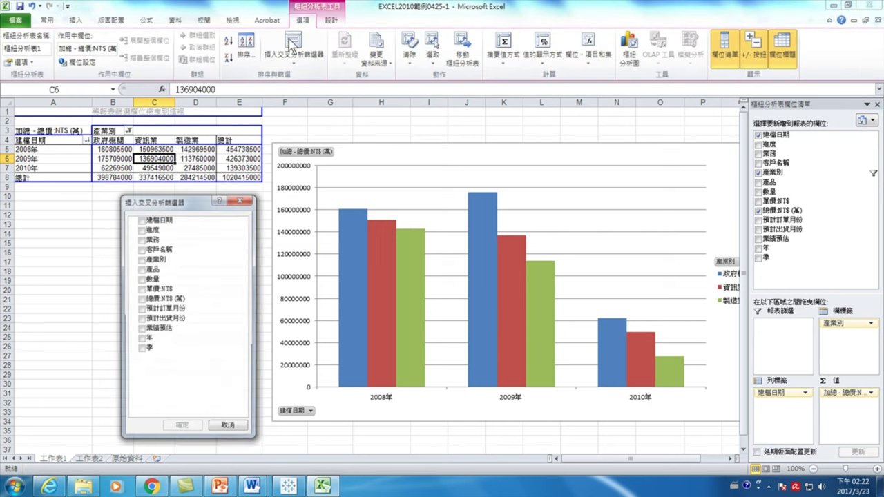